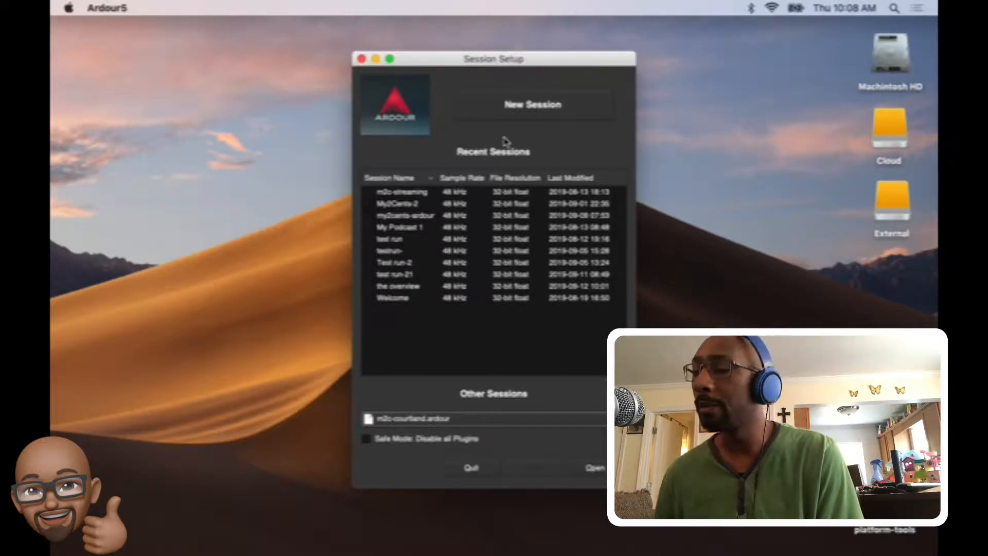
- Open the existing session file m2c-courtland.ardour from the m2c-courtland folder
left_click_drag(472, 64, 374, 62)
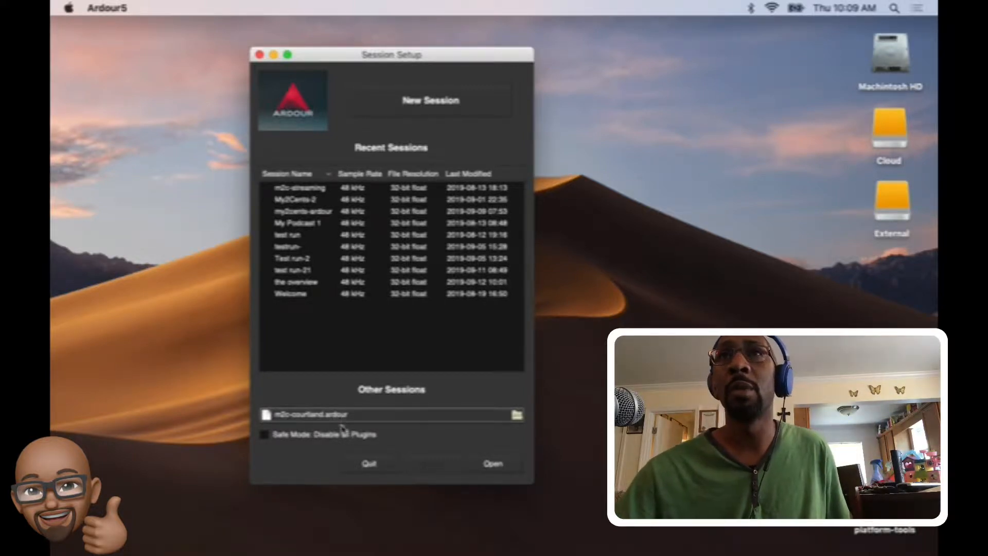
left_click(380, 416)
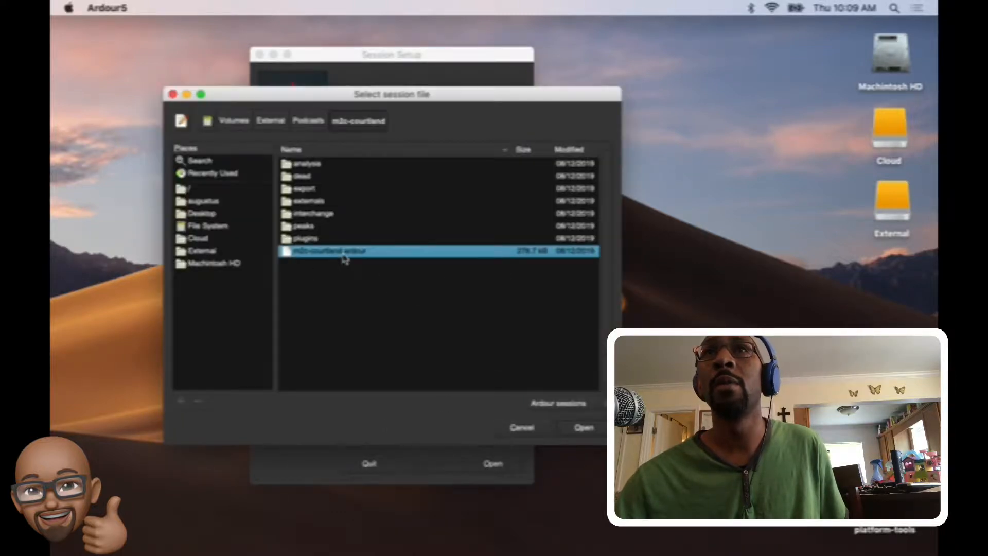
left_click(567, 431)
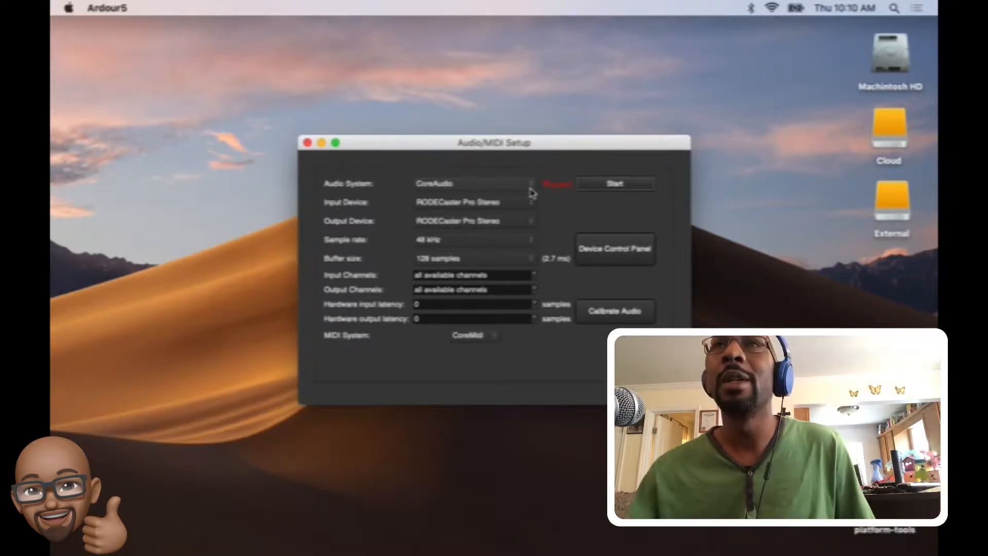
- Set the audio input device to None and start the audio engine
left_click(501, 206)
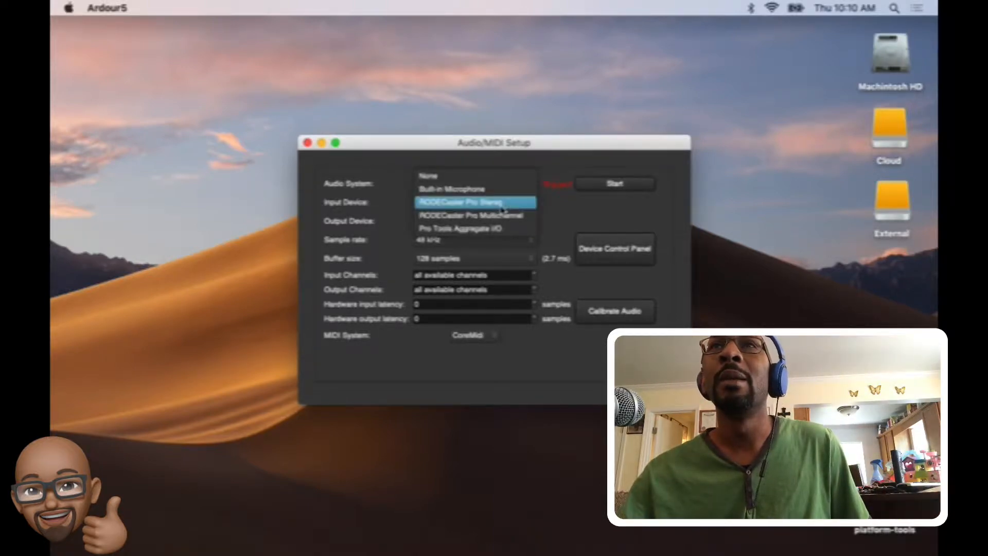
left_click(495, 177)
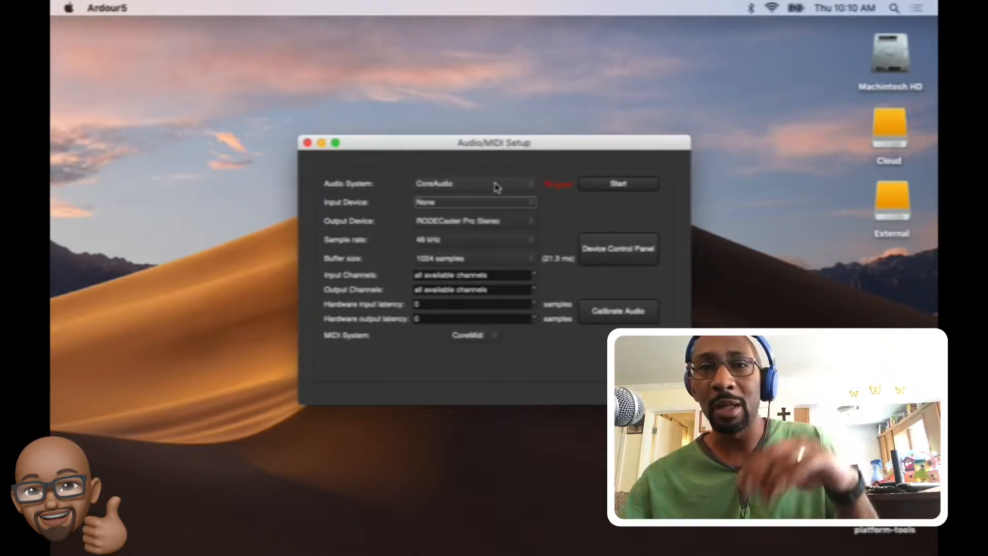
left_click(482, 203)
left_click(481, 202)
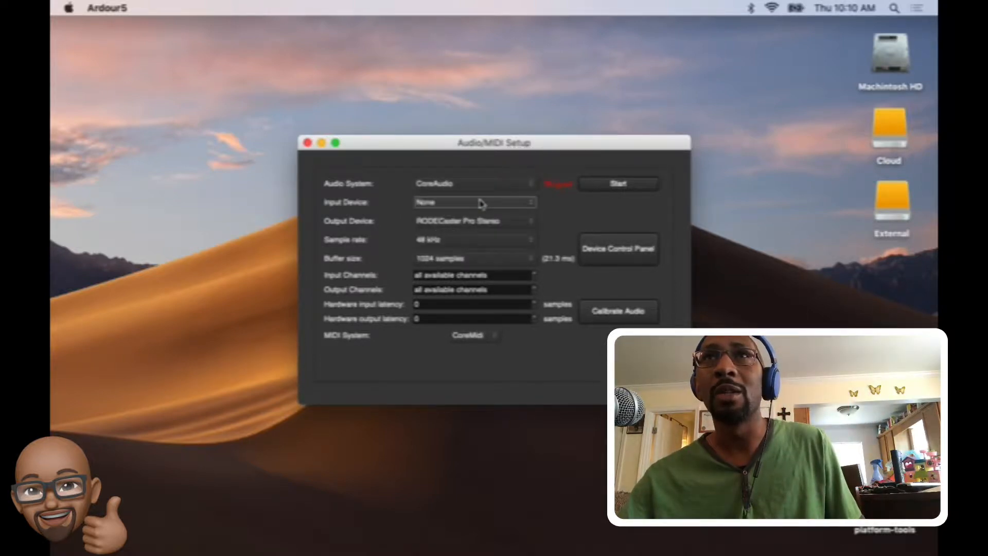
left_click(480, 204)
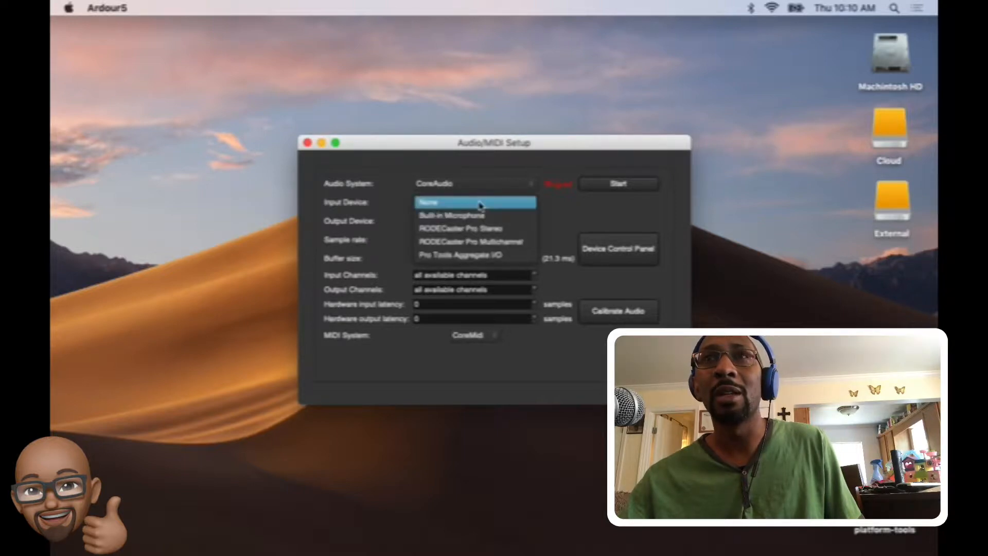
left_click(480, 204)
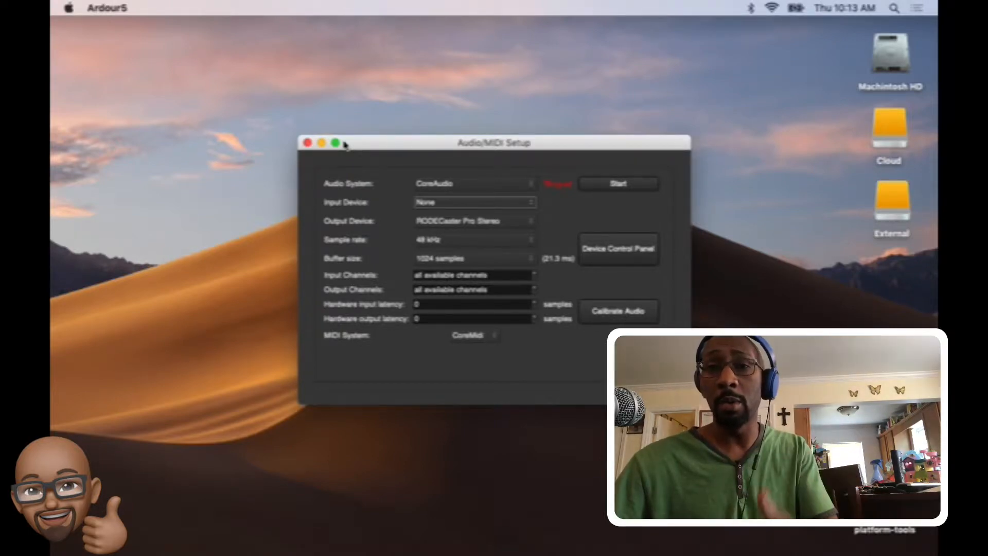
left_click(638, 183)
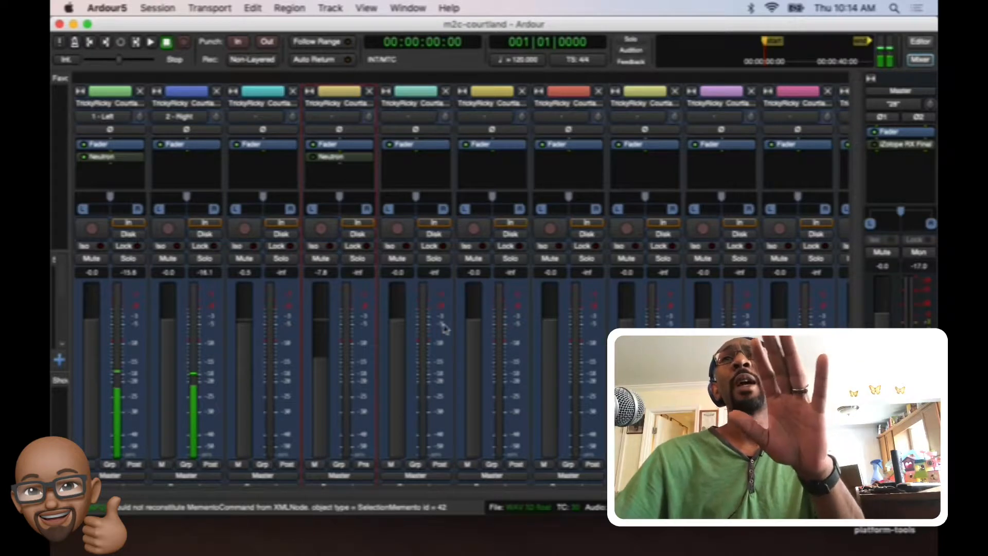
- Nudge the fifth track's fader up to 0.2 dB in the mixer
mouse_move(397, 324)
left_mouse_down()
mouse_move(399, 346)
mouse_move(406, 324)
left_mouse_up()
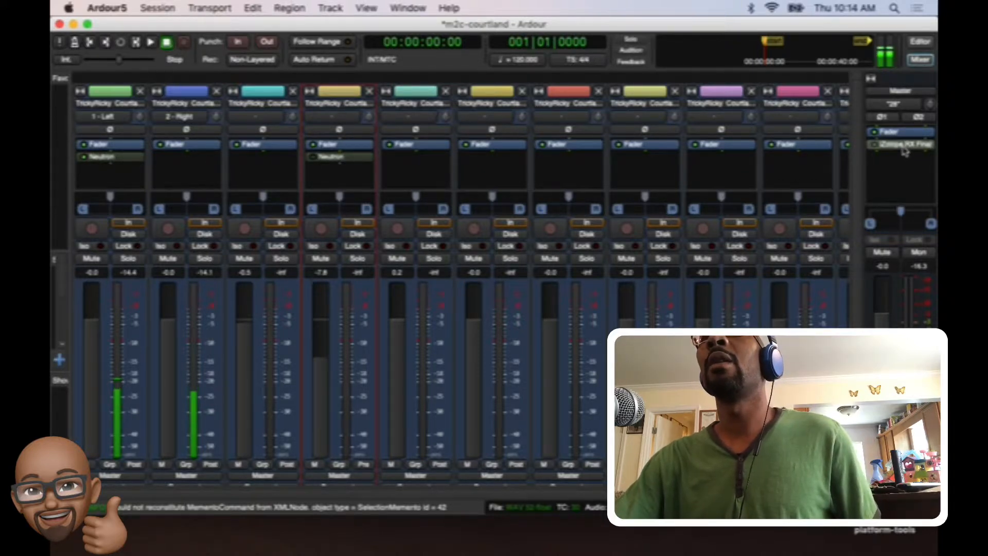
- Enable the iZotope RX Final Mix plugin on the master bus, look at its equalizer, and close its window
left_click(873, 146)
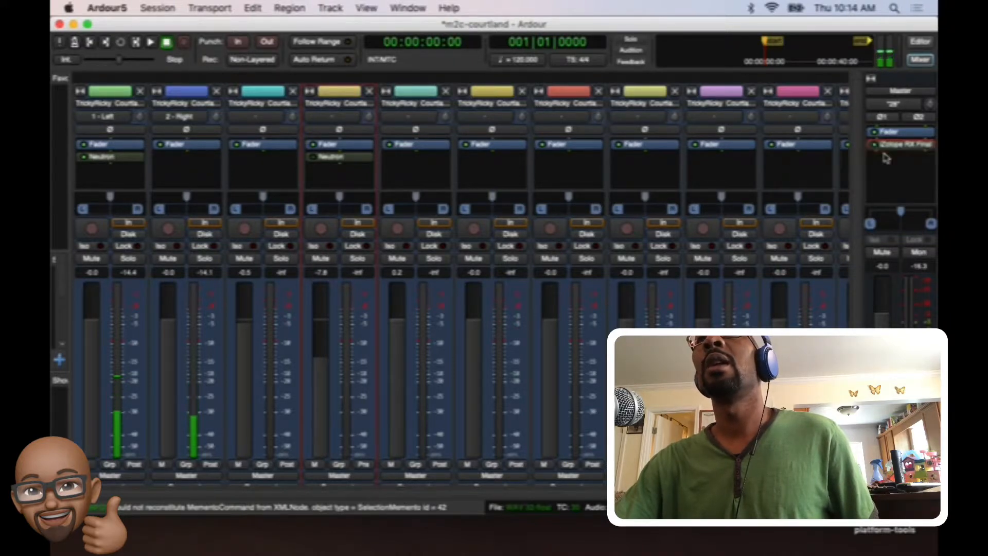
double_click(887, 146)
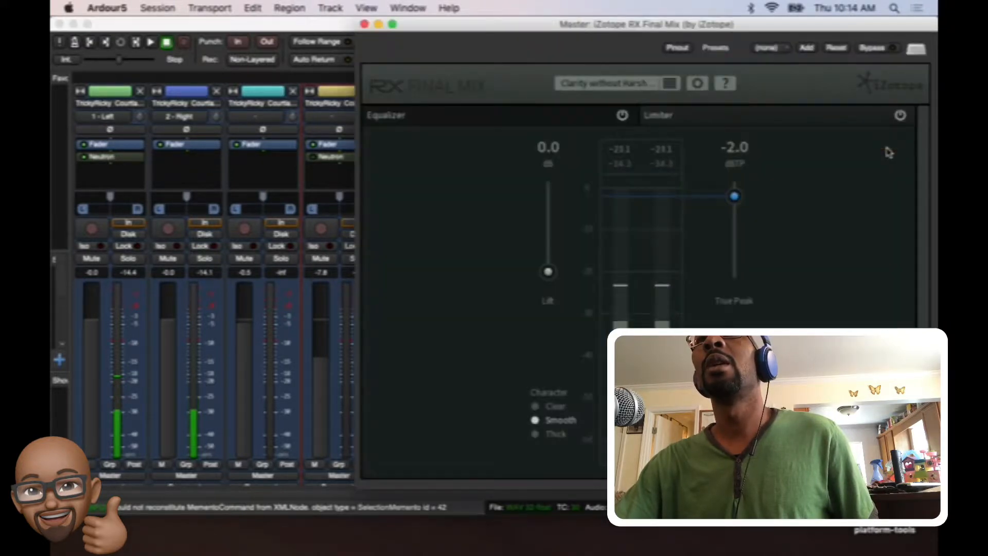
left_click(437, 117)
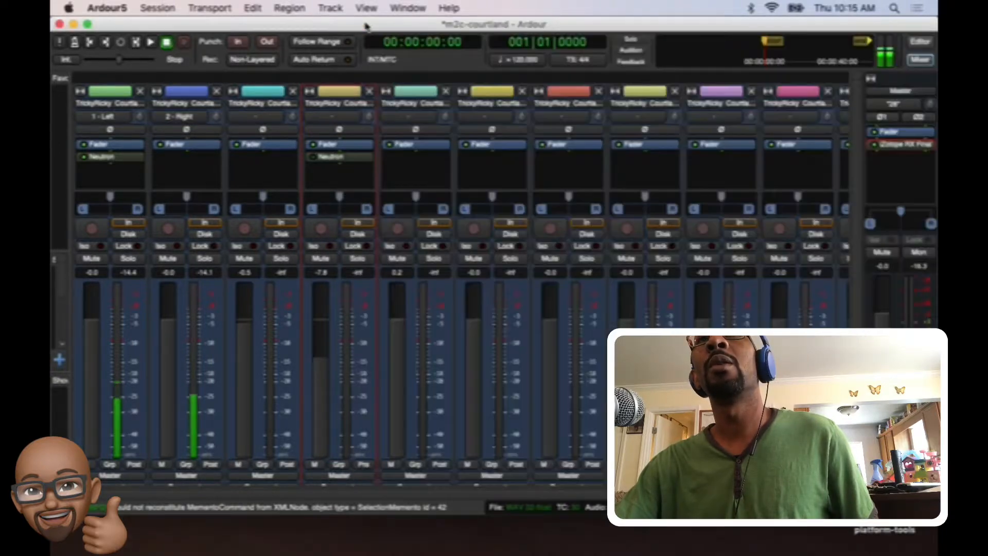
left_click(364, 24)
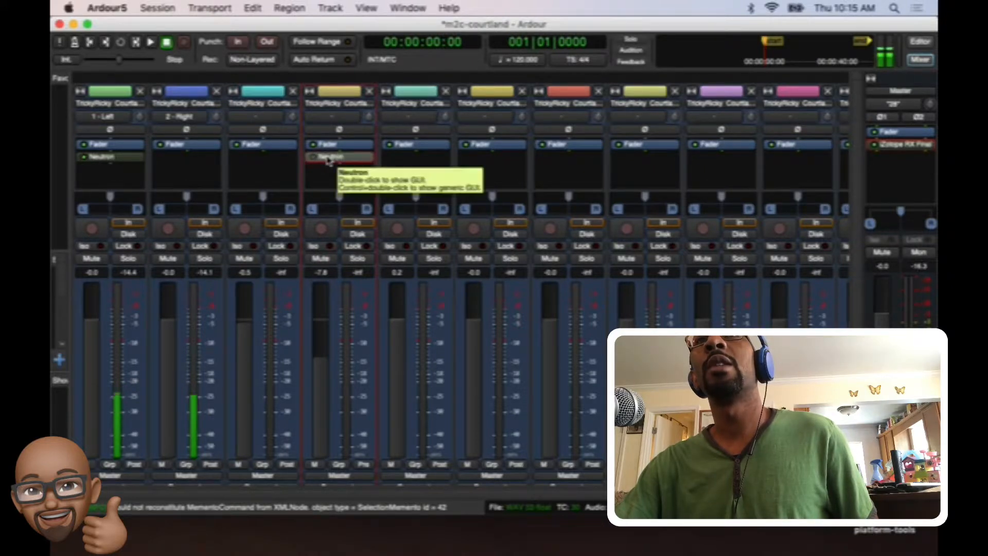
- Load the Dynamic Vocal DeEsser preset from the Vocals category into the first track's Neutron plugin
left_click(109, 159)
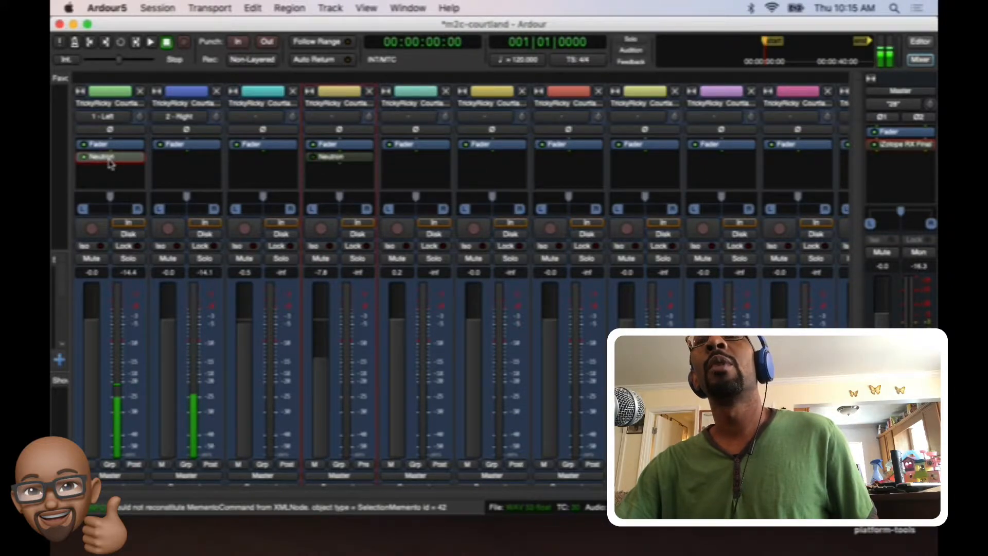
double_click(109, 161)
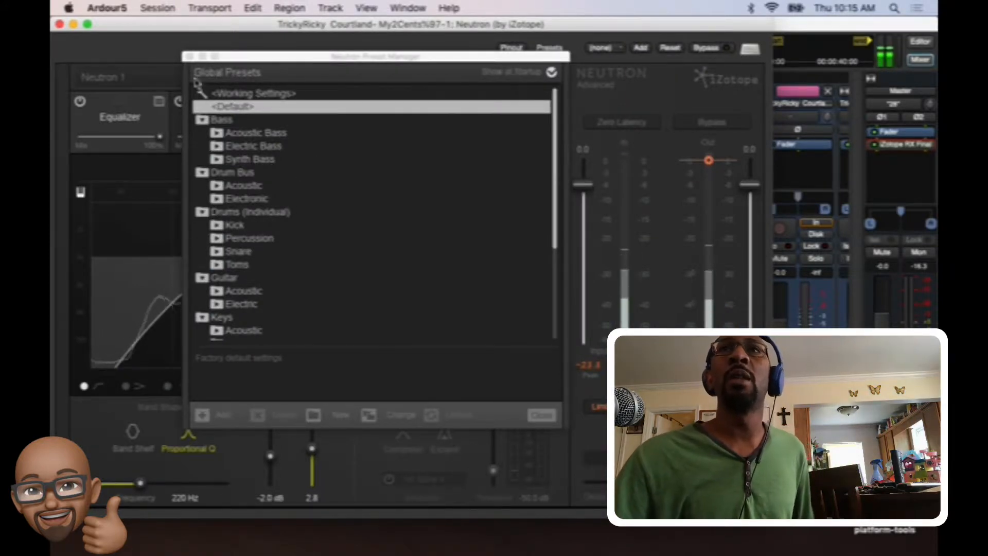
scroll(232, 236, "down", 5)
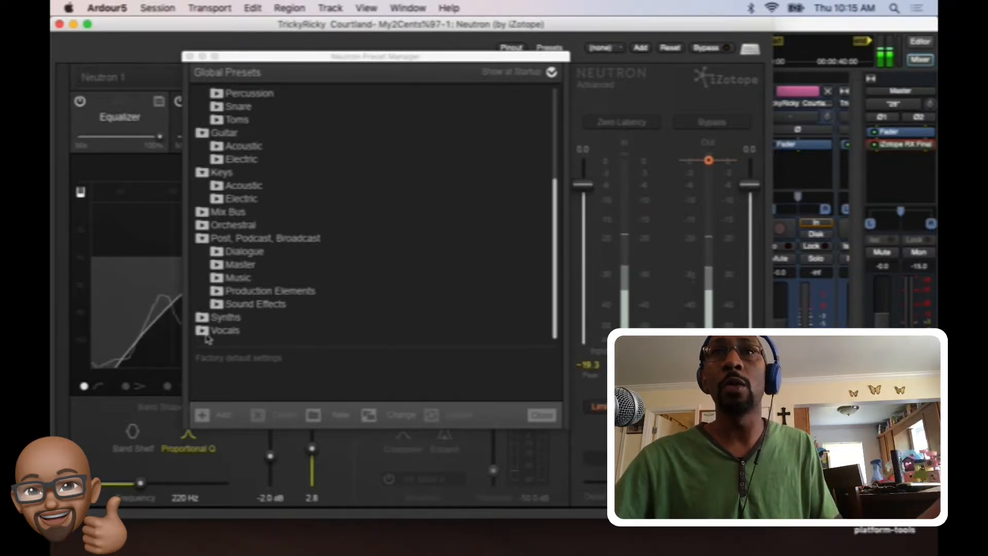
left_click(209, 334)
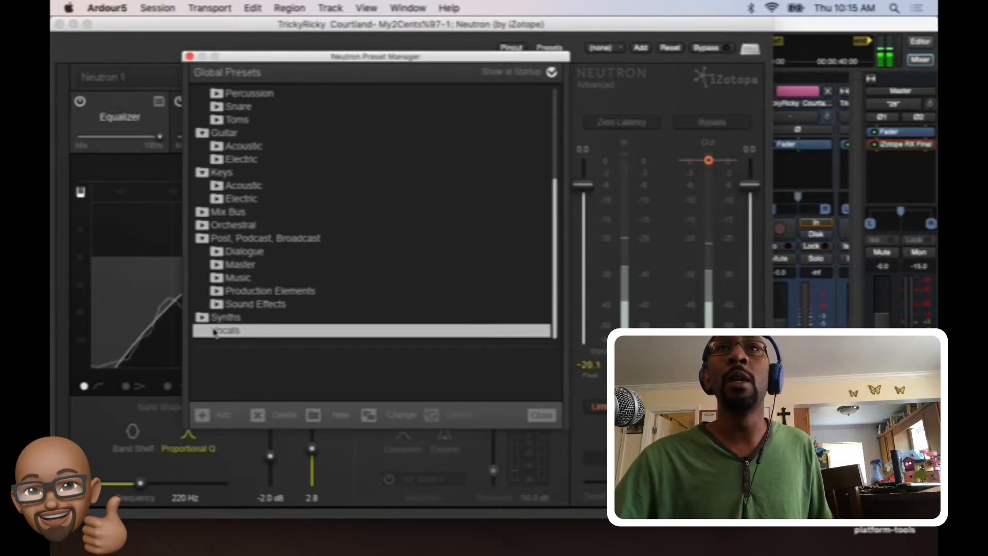
scroll(246, 248, "down", 6)
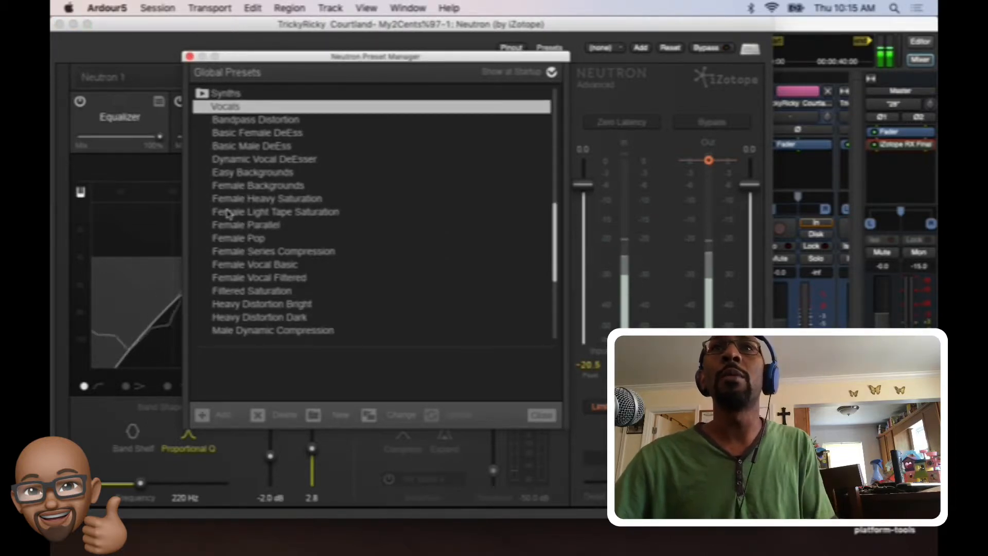
left_click(237, 160)
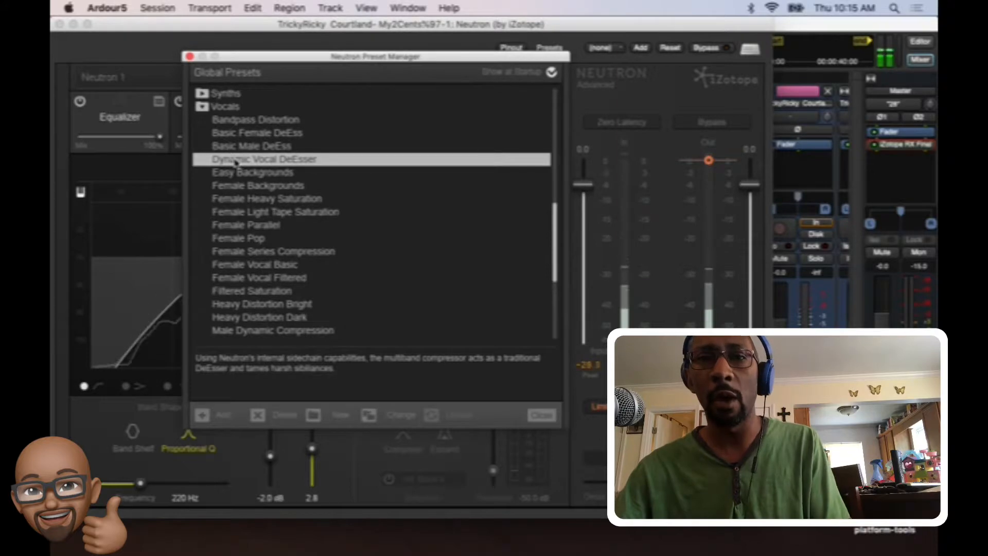
left_click(541, 415)
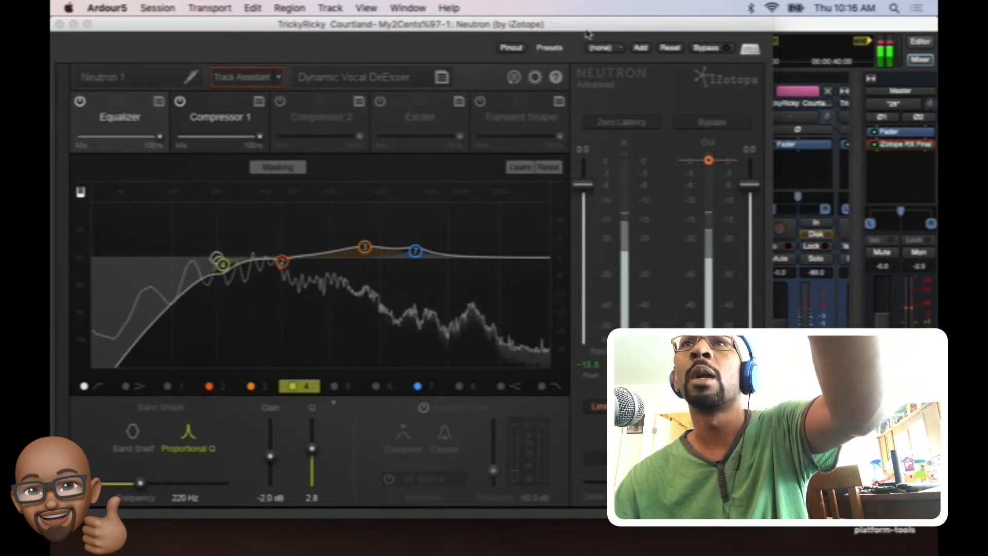
- Run Neutron's Track Assistant on the first track and enable Zero Latency
left_click_drag(573, 31, 652, 54)
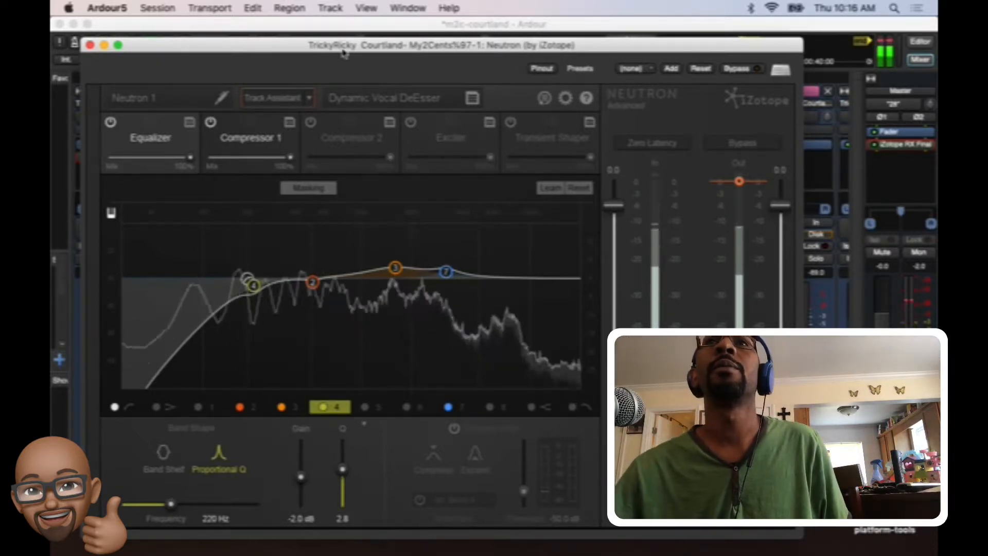
left_click(274, 100)
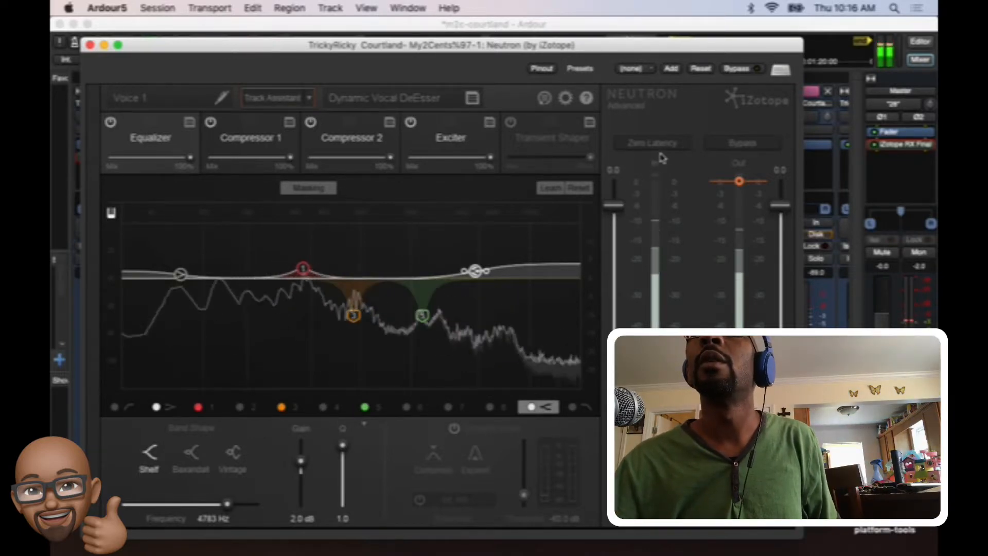
- Open the master bus's RX Final Mix plugin, inspect its limiter settings, and close the window
left_click(905, 150)
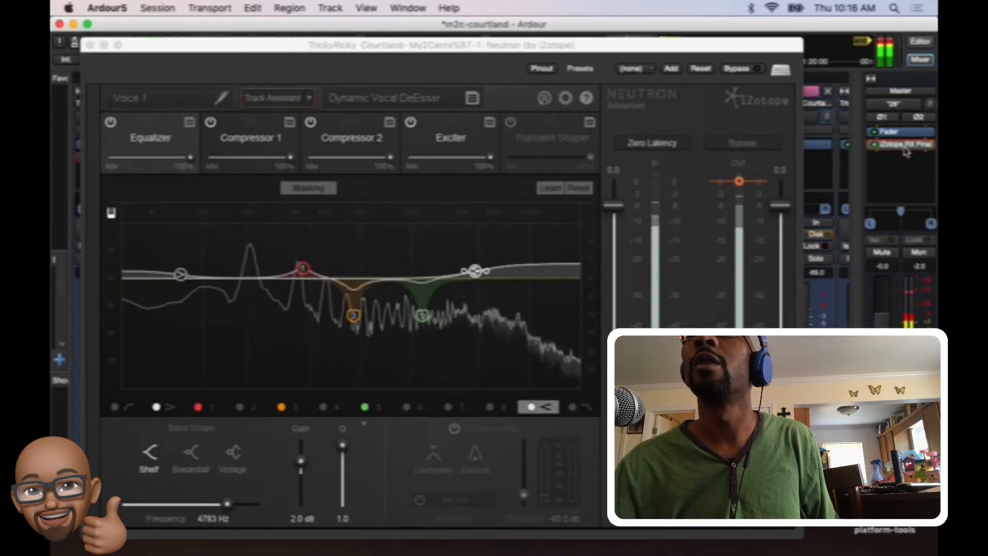
double_click(904, 148)
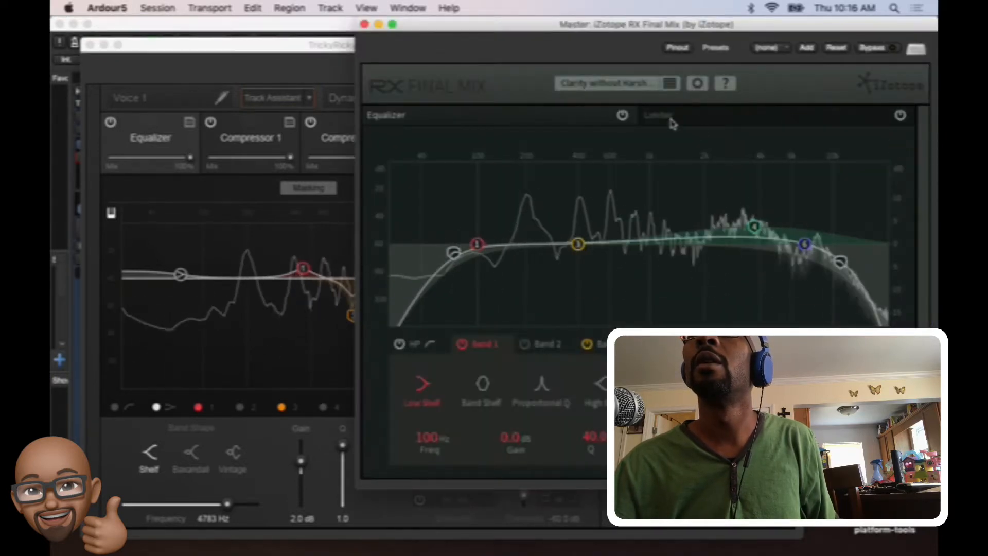
left_click(704, 120)
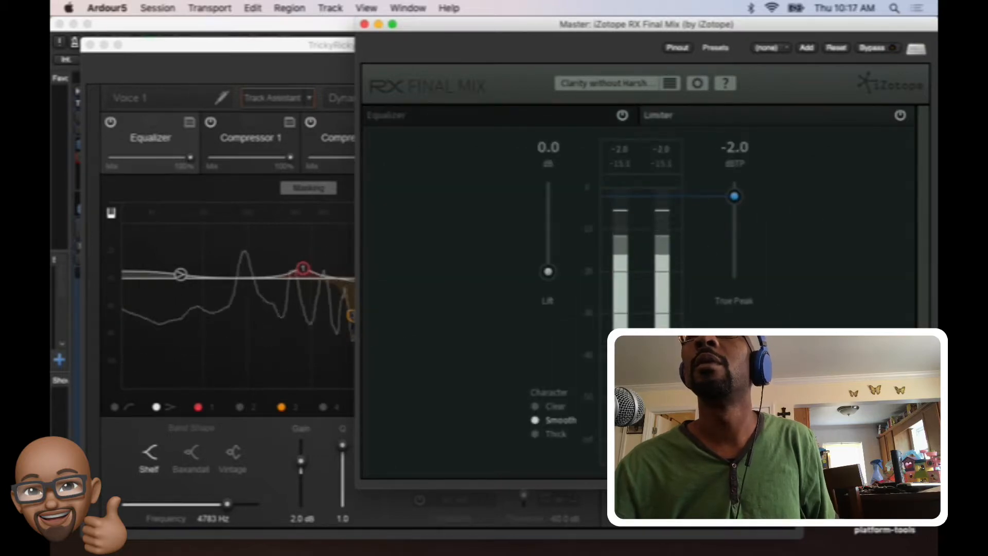
left_click(364, 24)
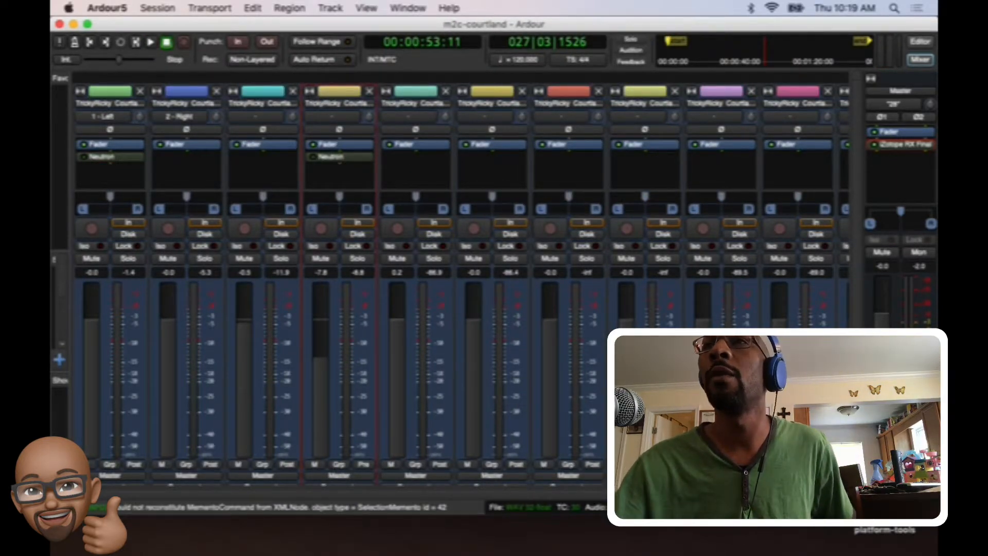
- Switch from the mixer to the editor view and open the application's About information
left_click(924, 63)
left_click(922, 44)
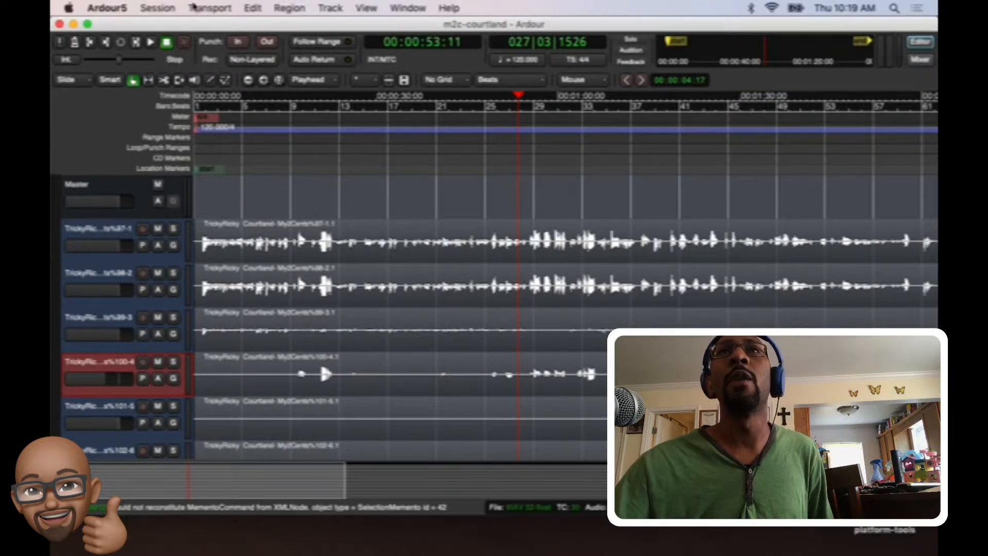
left_click(102, 7)
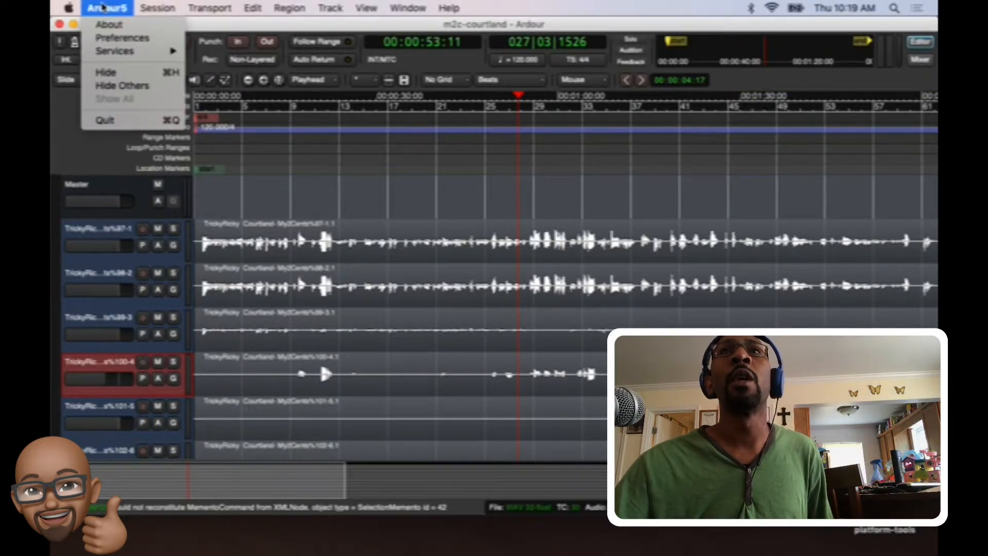
left_click(103, 24)
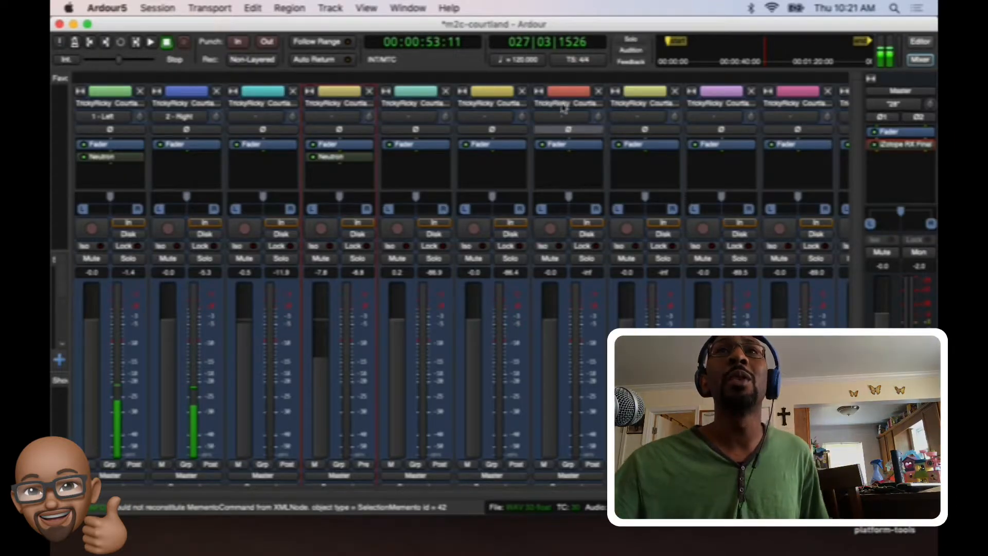
- Reopen the first track's Neutron plugin, move its window clear of the first channel strip, and play the session
left_click(117, 158)
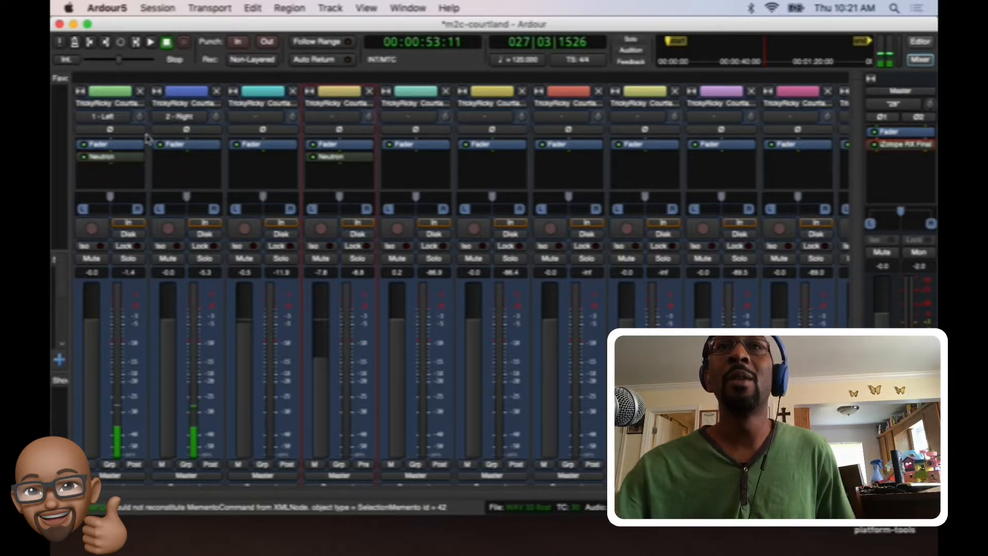
scroll(302, 353, "down", 1)
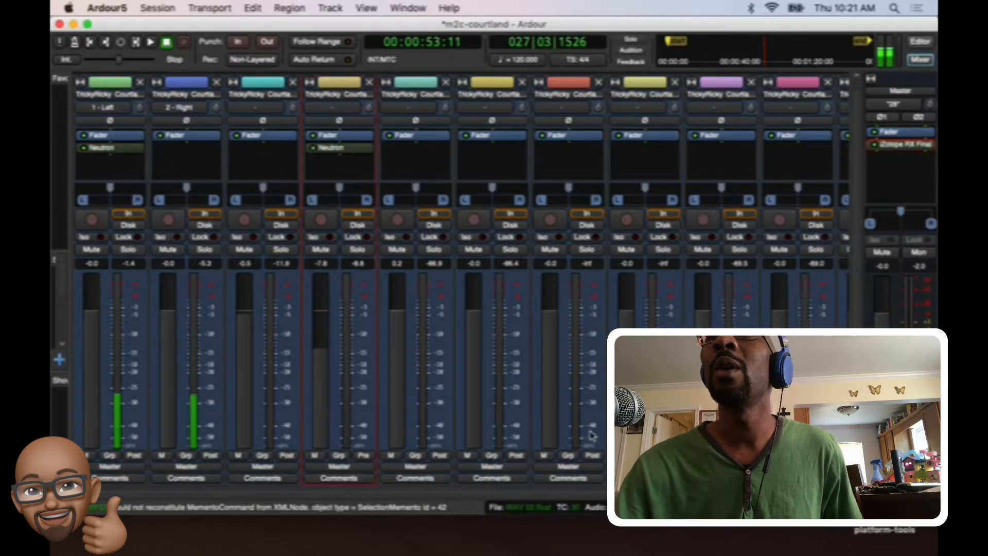
double_click(103, 147)
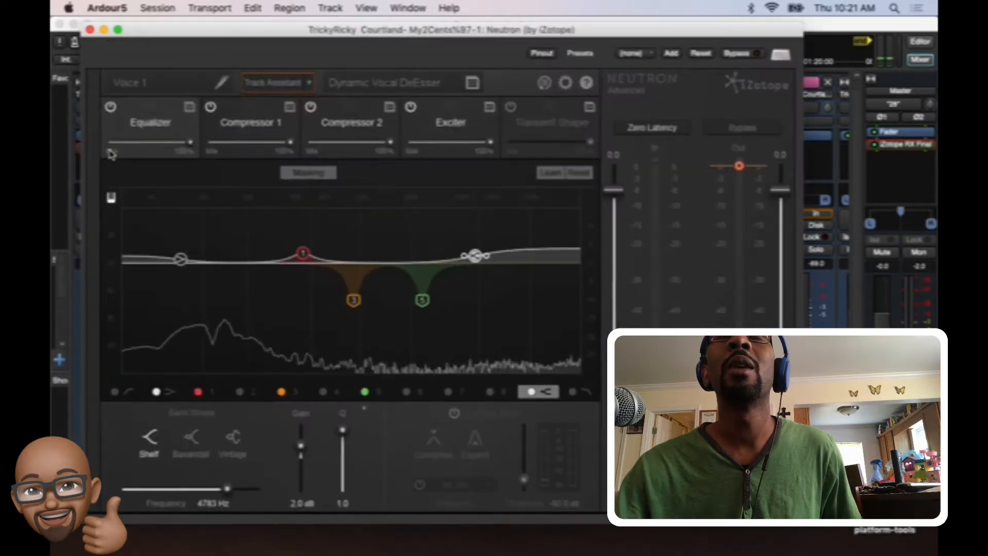
left_click_drag(282, 37, 390, 41)
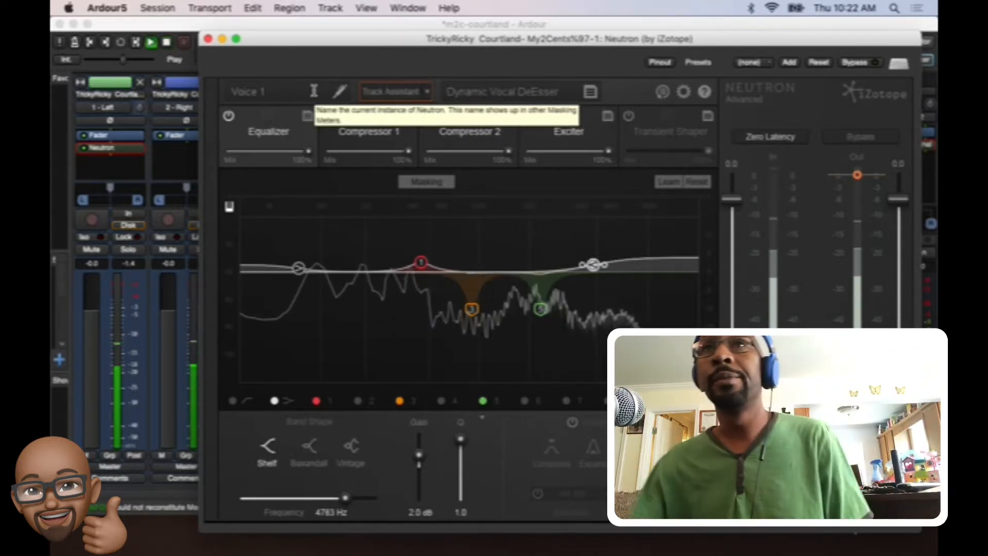
key("space")
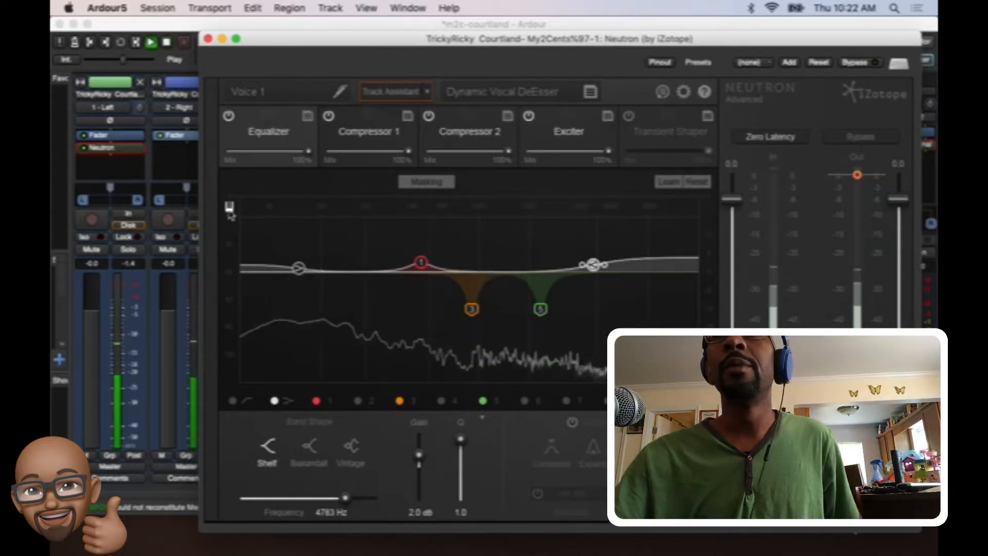
- Enable Neutron's EQ band 6 at 770 Hz, reshape band 5 to about 1958 Hz, -3.1 dB and Q 0.2, and close the plugin with playback stopped
left_click(523, 406)
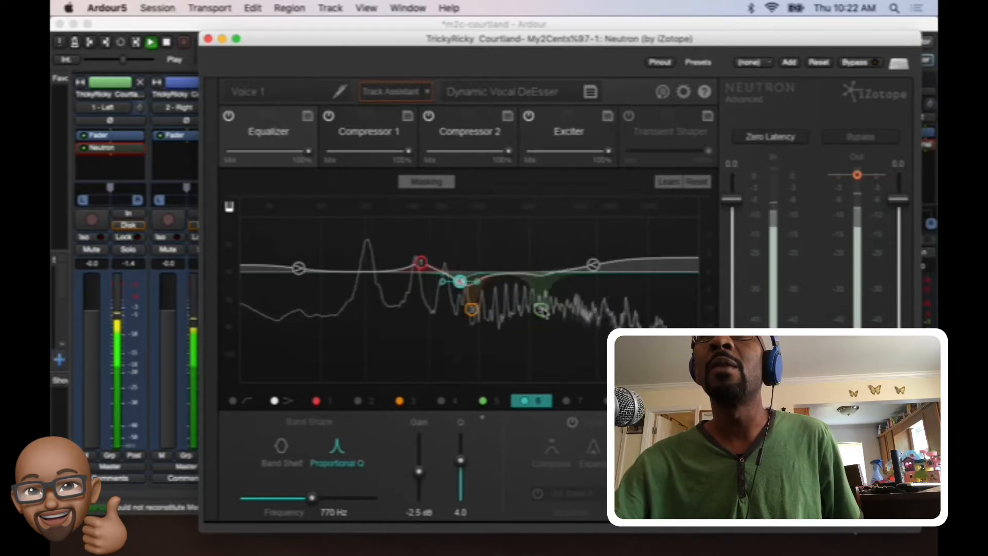
left_click(485, 403)
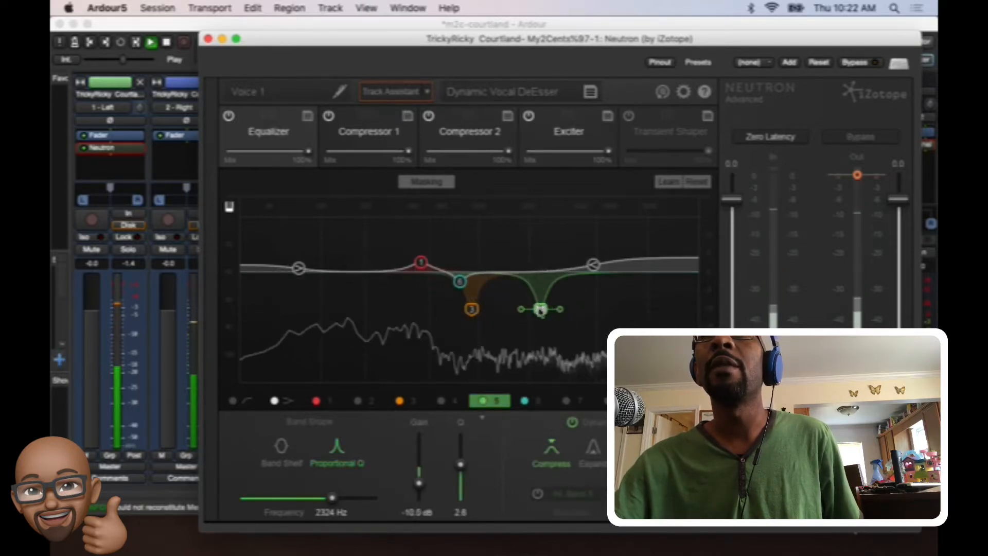
left_click_drag(522, 312, 502, 308)
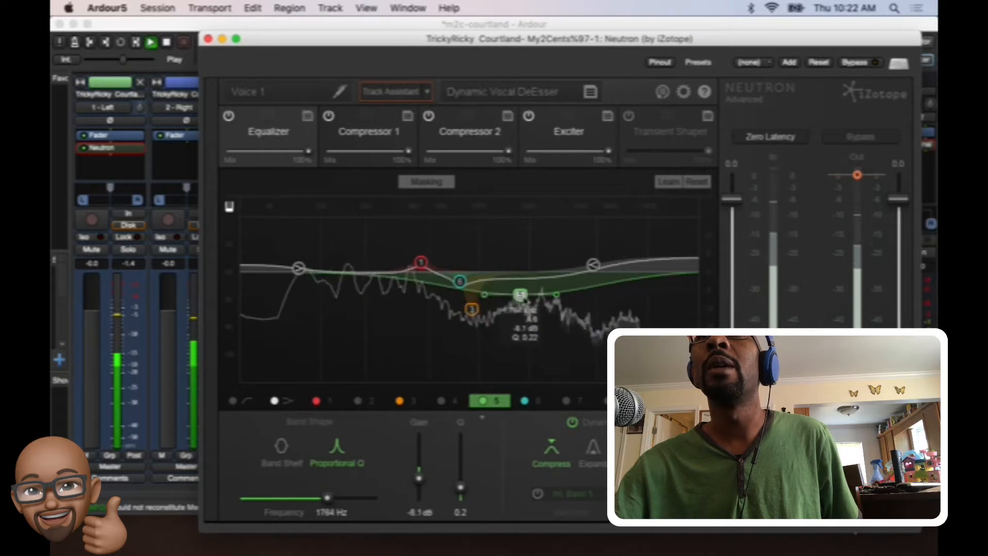
left_click_drag(479, 292, 517, 267)
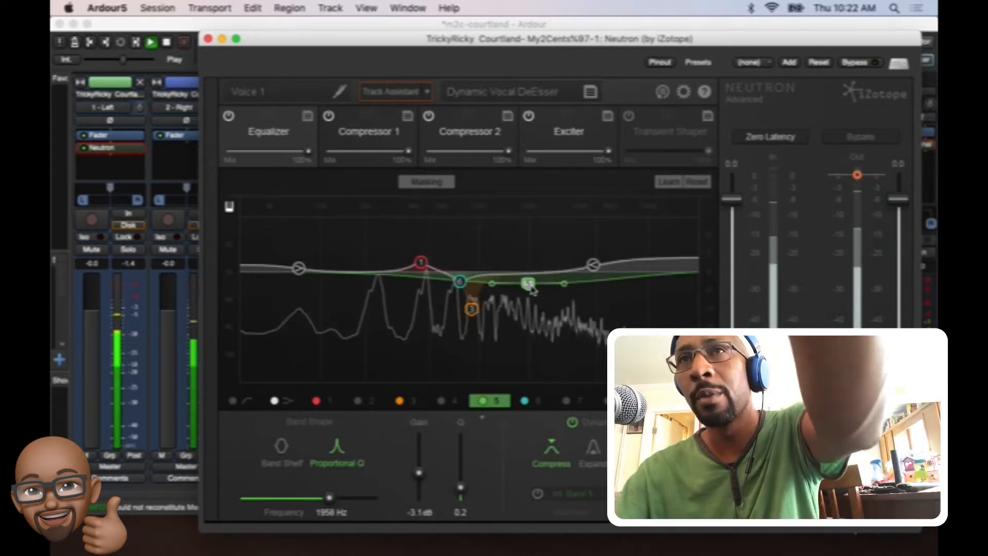
key("space")
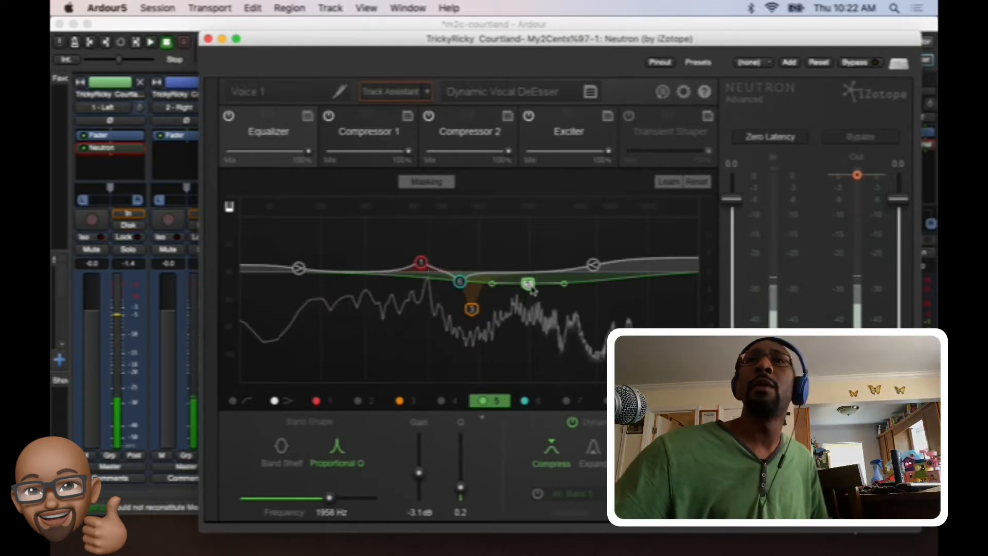
left_click(208, 39)
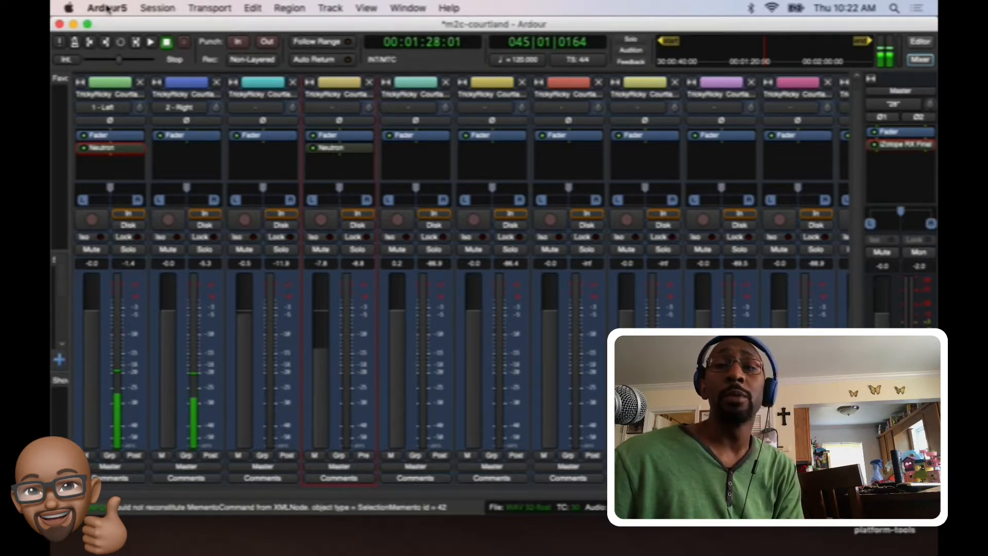
- Review the application, session, transport and editing commands that Ardour offers
left_click(107, 8)
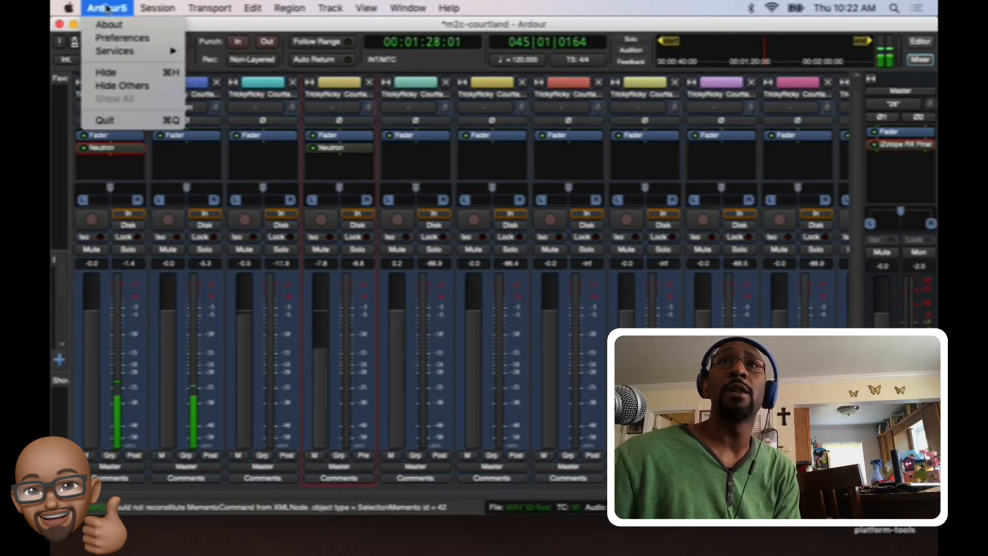
mouse_move(137, 9)
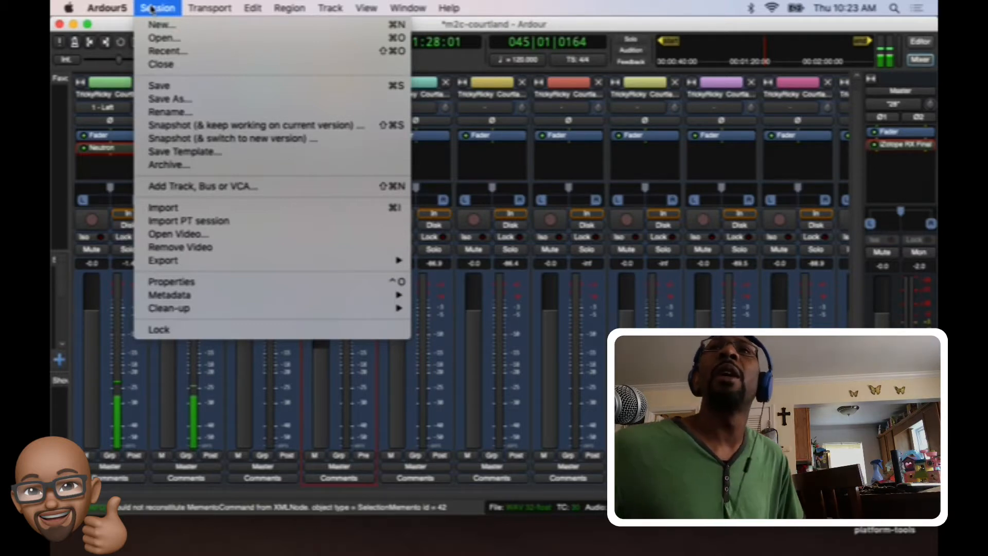
mouse_move(196, 9)
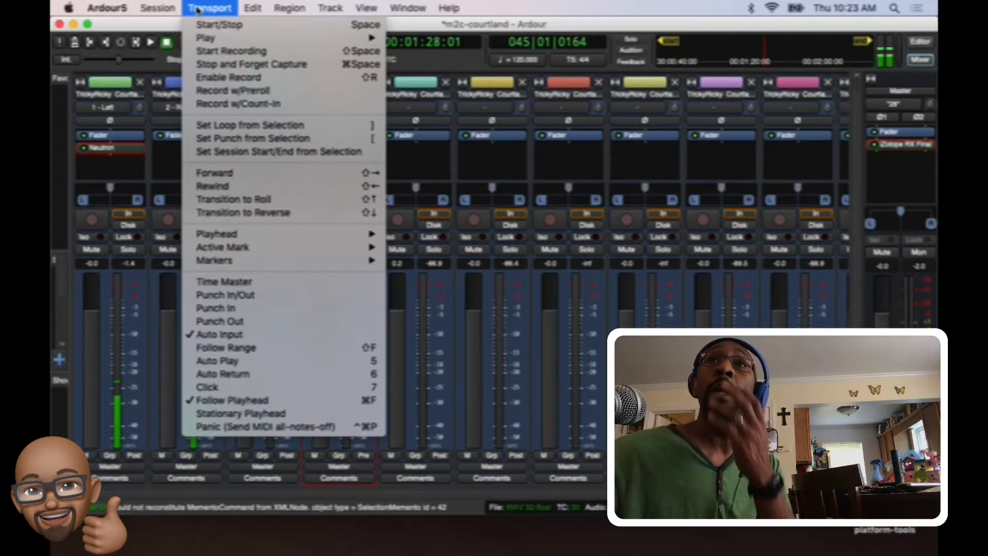
mouse_move(250, 8)
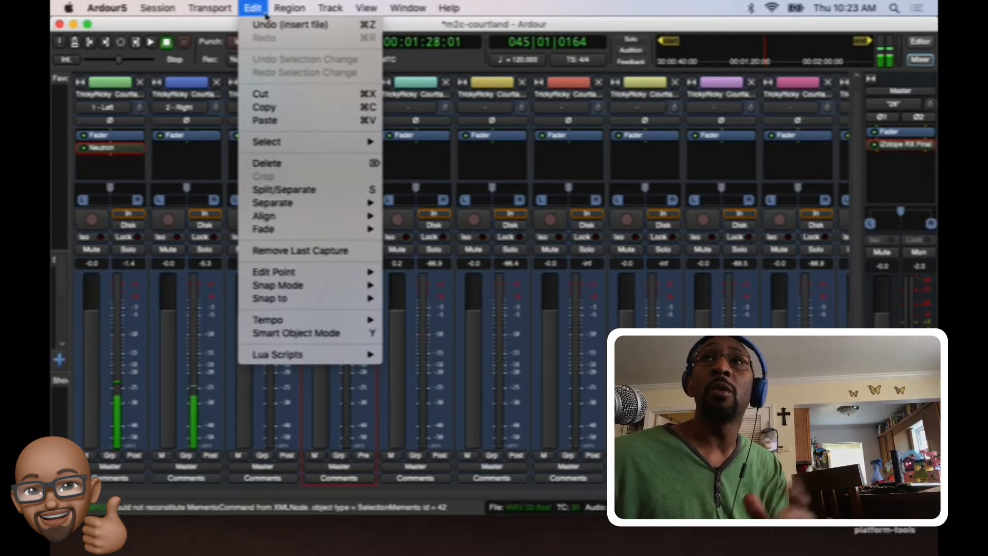
left_click(289, 7)
- Switch to the editor view, select the first track's region to check its editing commands, and deselect it
left_click(920, 41)
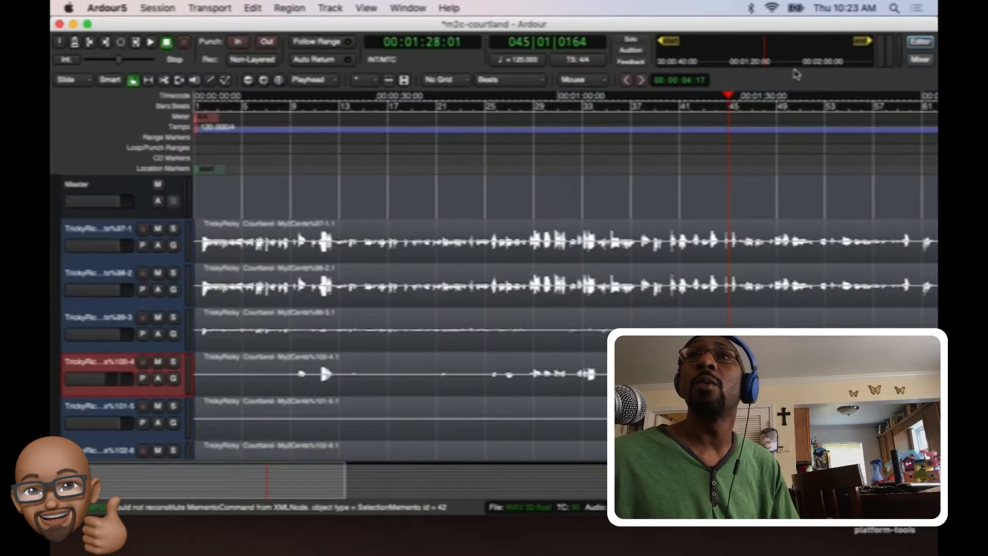
left_click(383, 241)
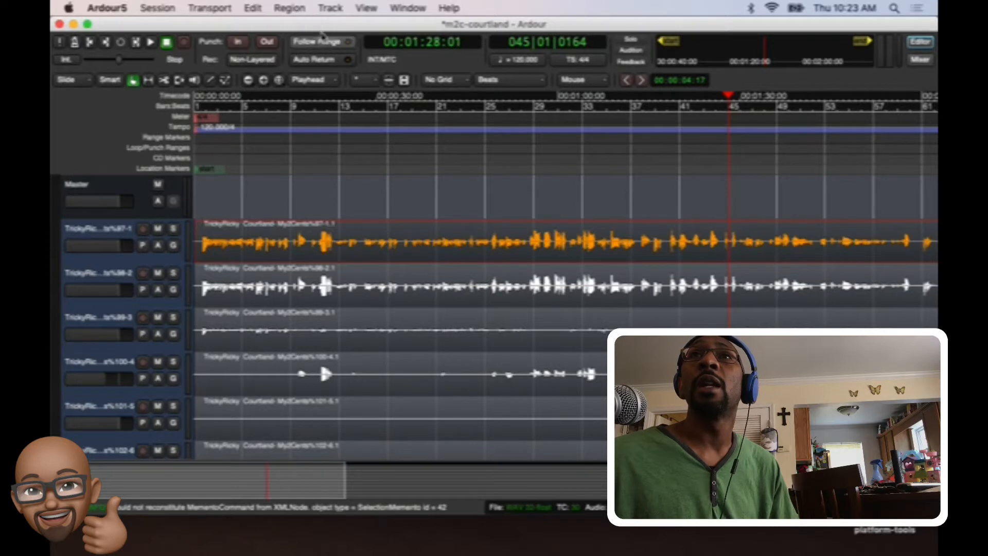
left_click(253, 8)
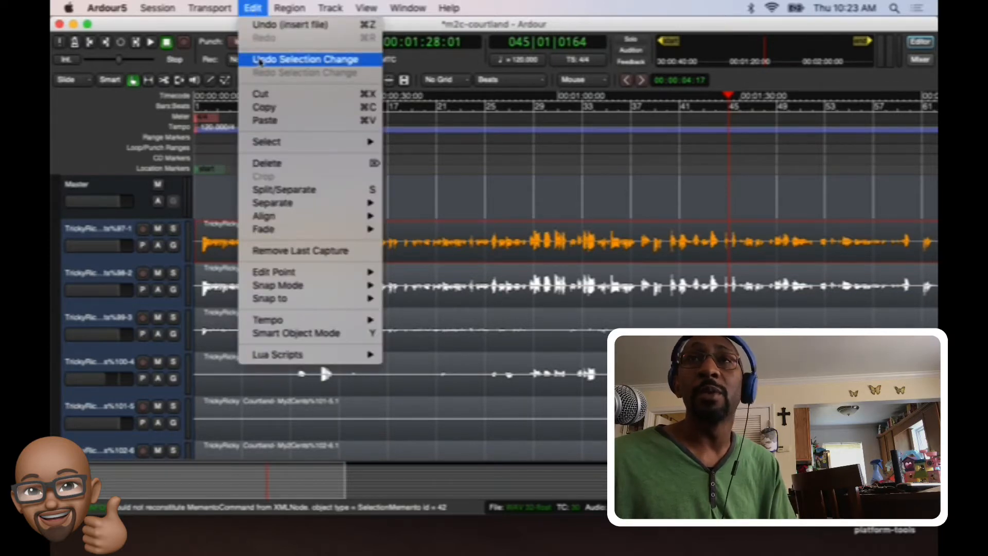
left_click(558, 200)
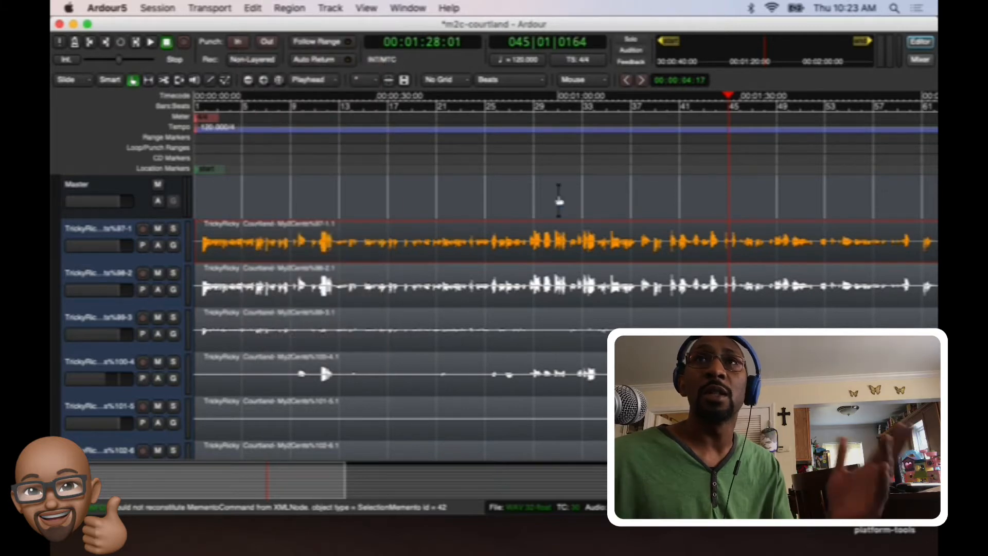
left_click(558, 200)
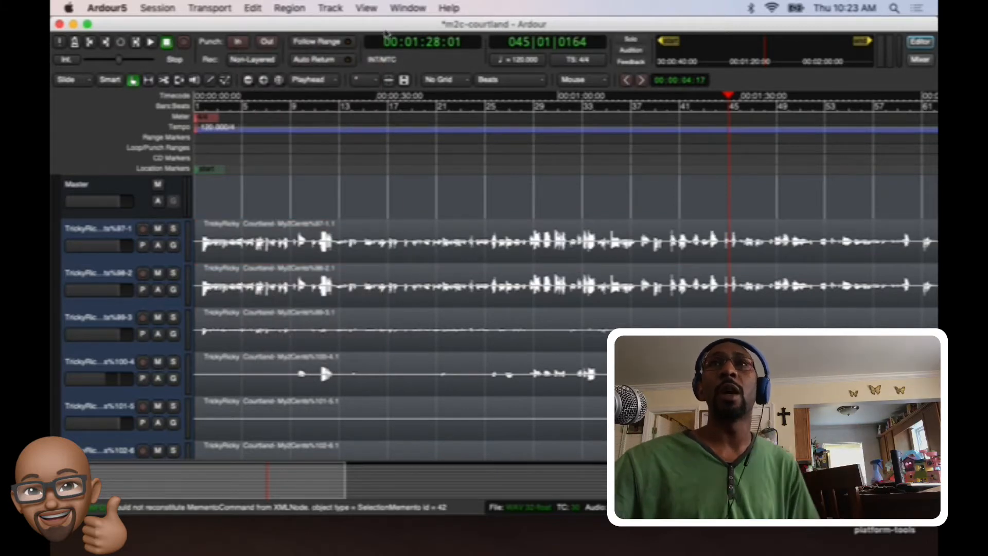
- Review the available region and track commands and the list of windows, including Audio/MIDI Setup and Audio Connections
left_click(329, 8)
mouse_move(297, 7)
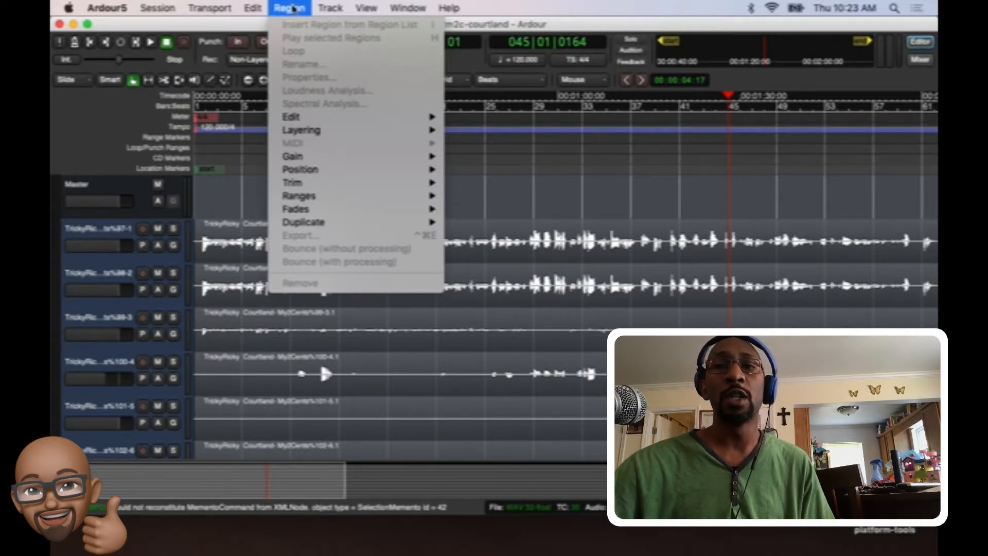
mouse_move(332, 9)
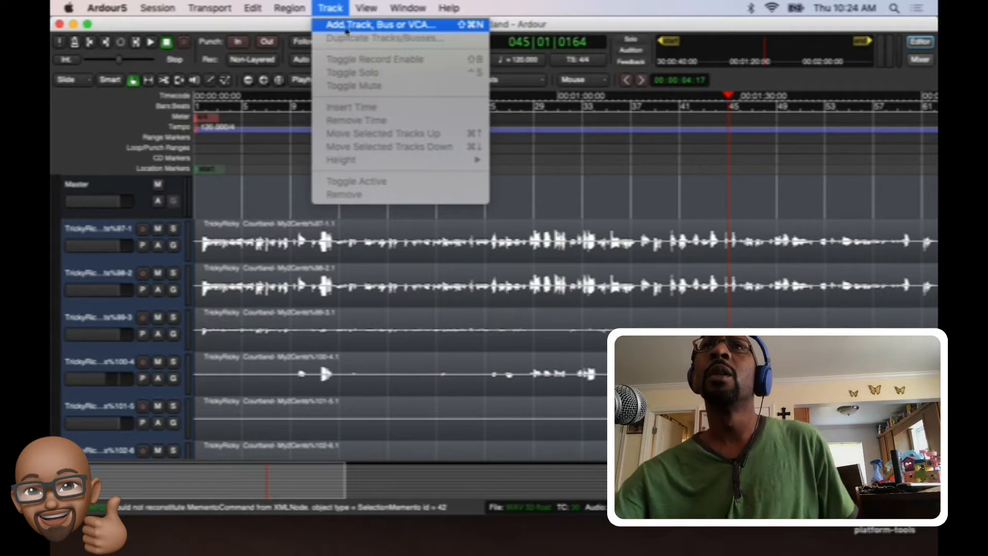
mouse_move(392, 12)
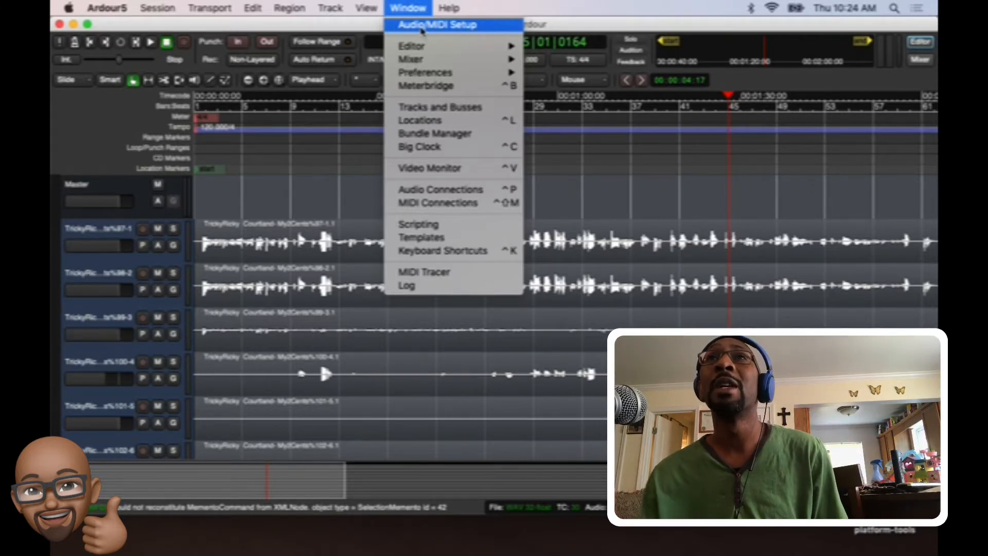
mouse_move(430, 74)
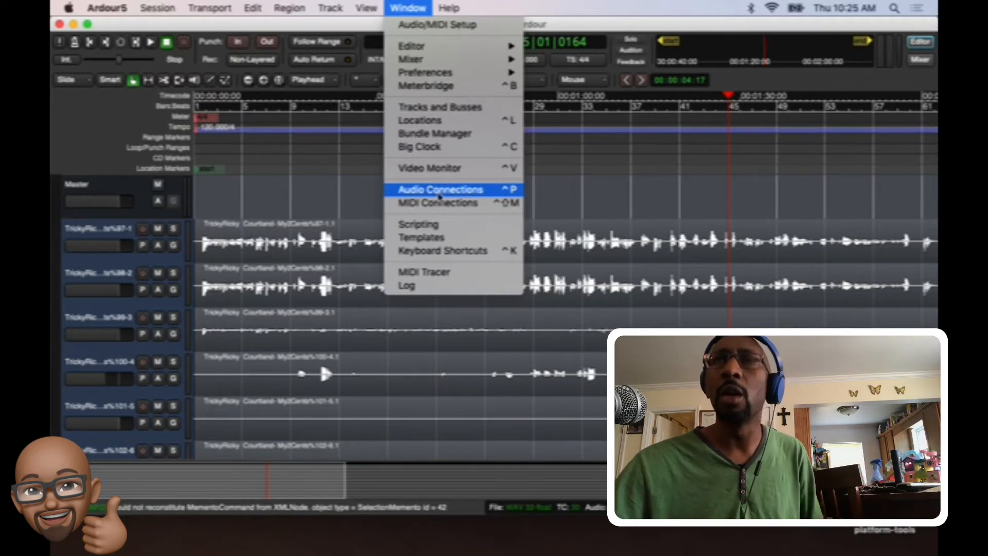
- Search the help for "regions" and locate the Sequence Regions and Make Mono Regions commands among the matching items
mouse_move(460, 10)
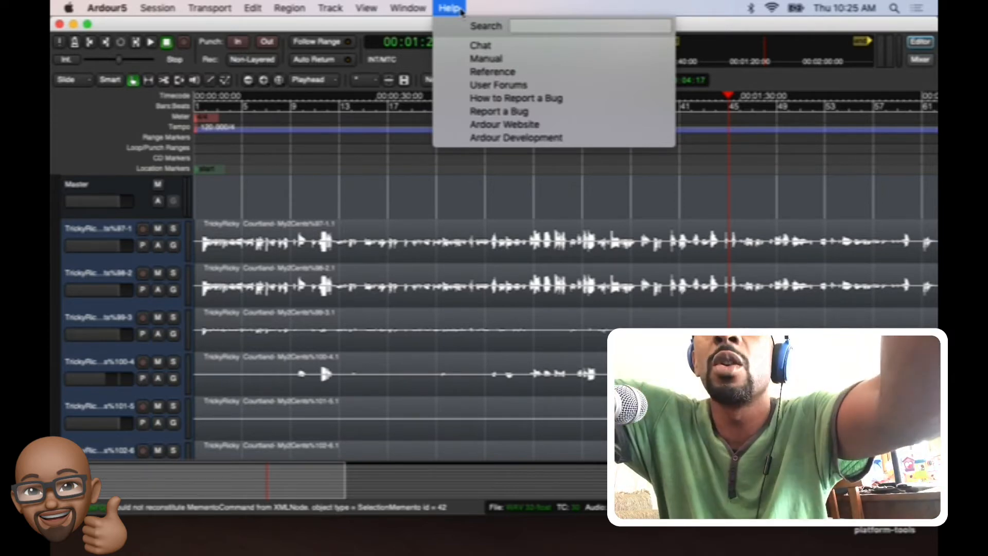
type("regions")
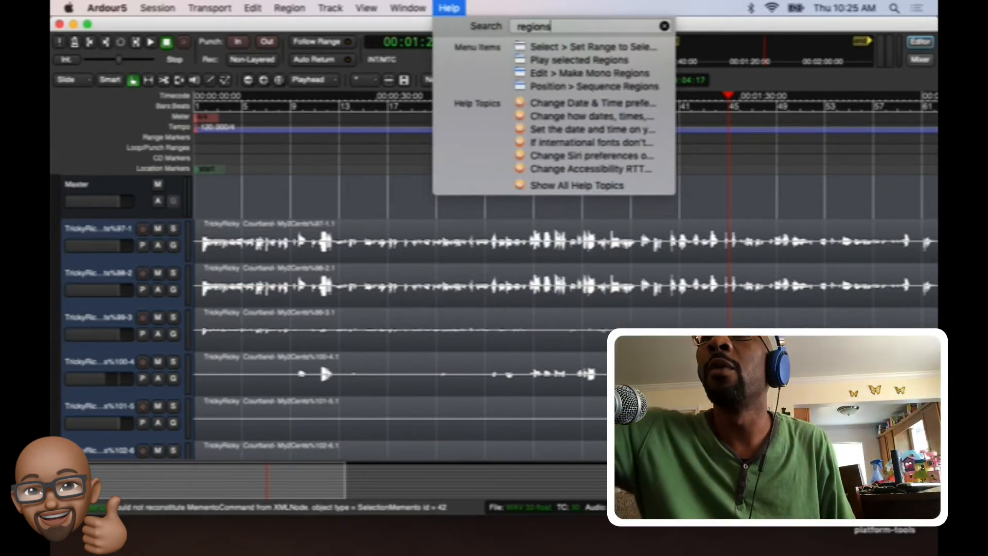
key("Down")
key("Down")
key("Down")
key("Down")
key("Down")
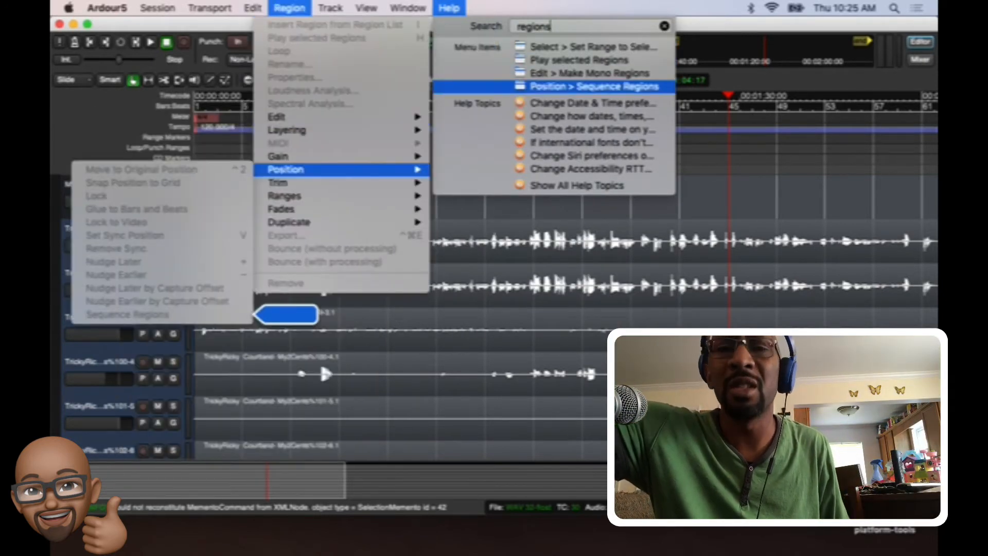
key("Down")
key("Up")
key("Up")
key("Up")
key("Up")
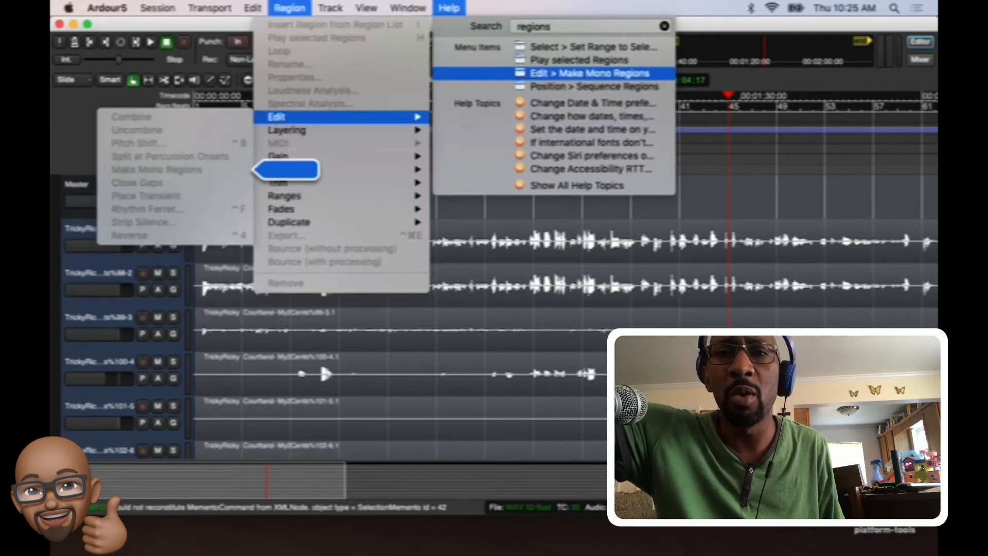
key("Up")
key("Up")
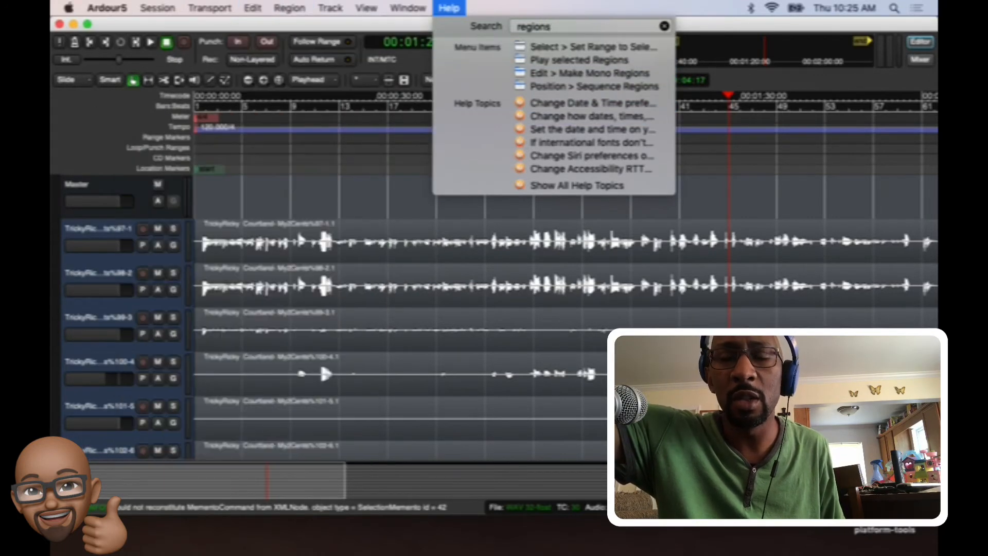
key("Escape")
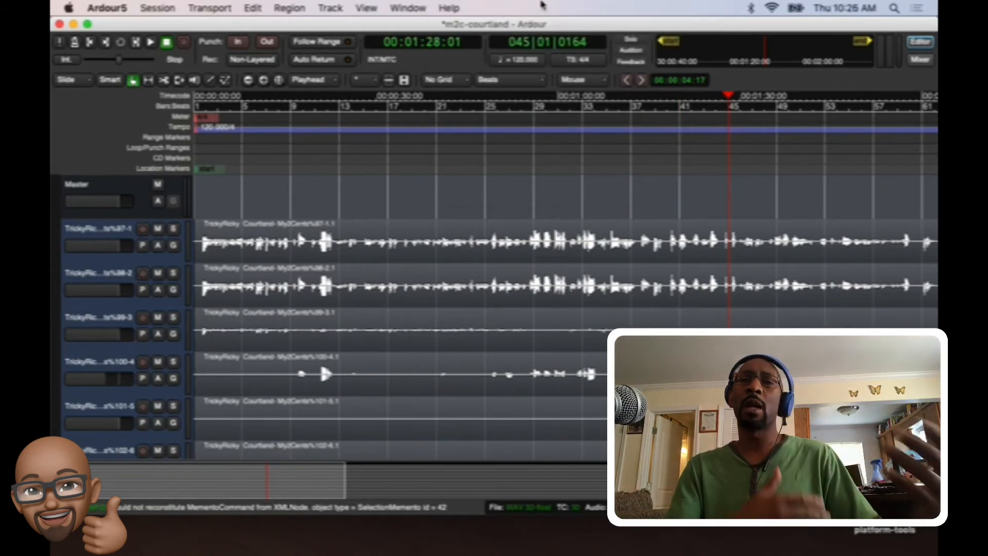